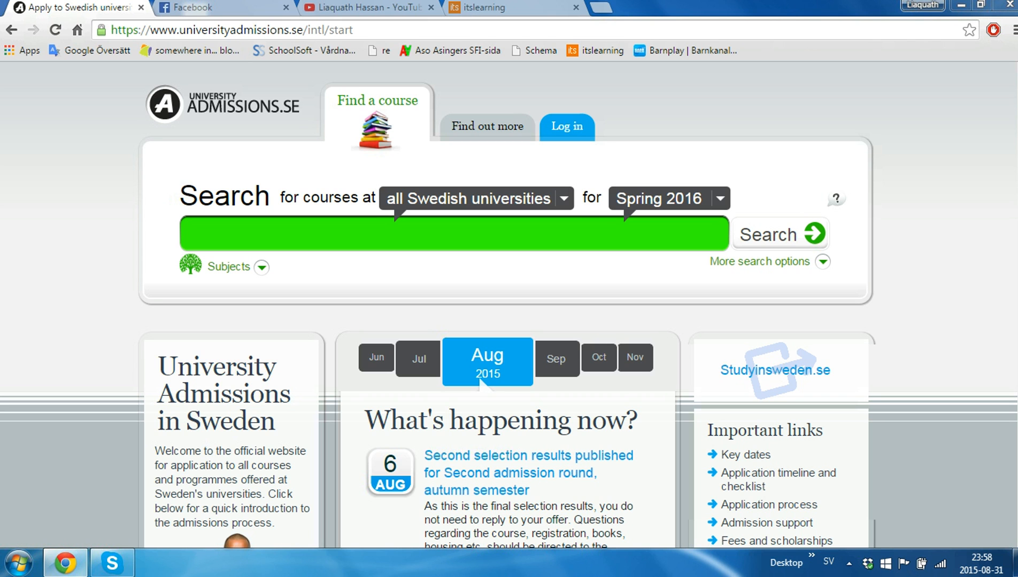
From the Log in page, start creating an account for an applicant without a Swedish personal ID number.
{"action": "left_click", "coordinate": [566, 126]}
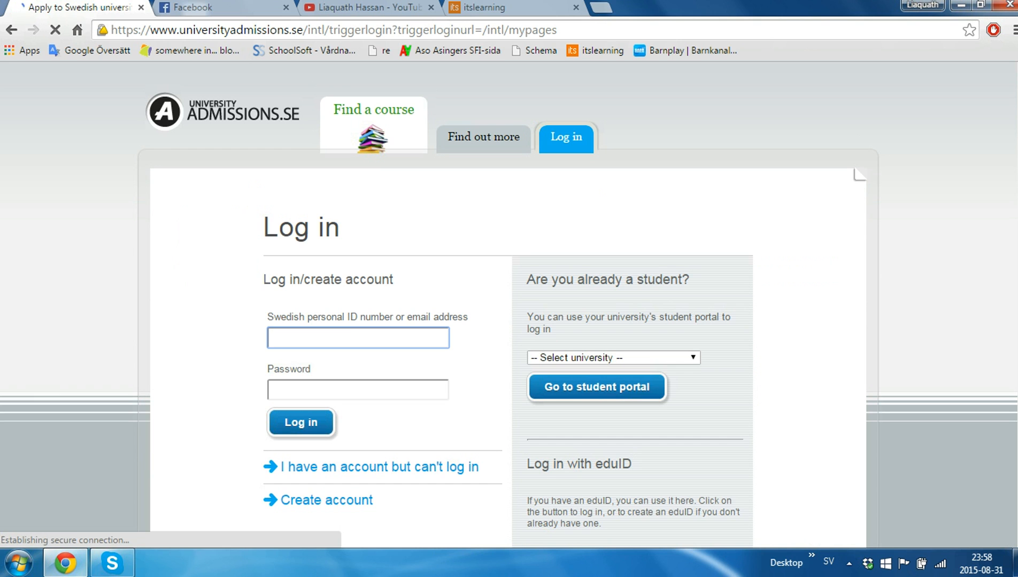
{"action": "scroll", "coordinate": [508, 310], "scroll_direction": "down", "scroll_amount": 1}
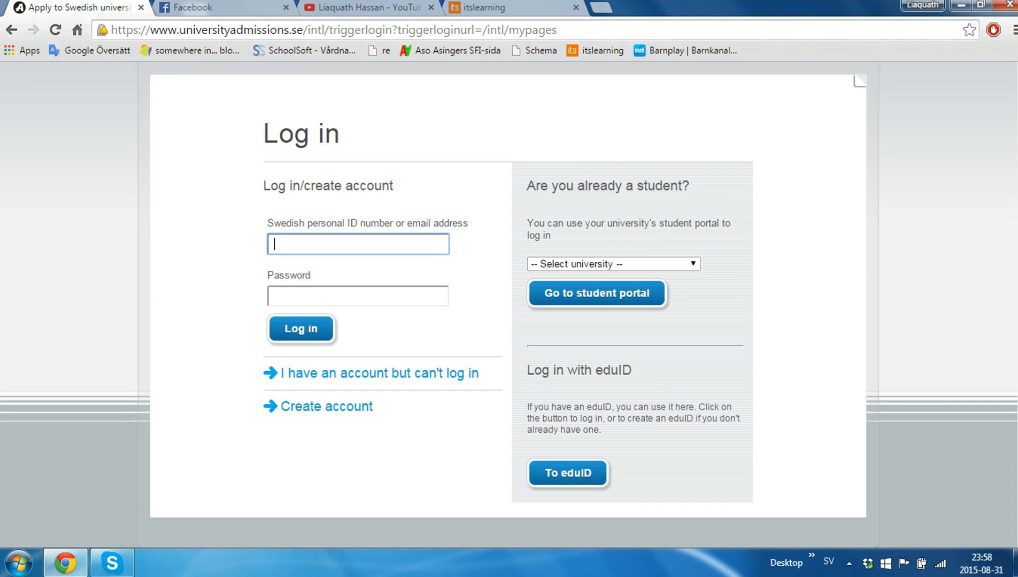
{"action": "left_click", "coordinate": [321, 406]}
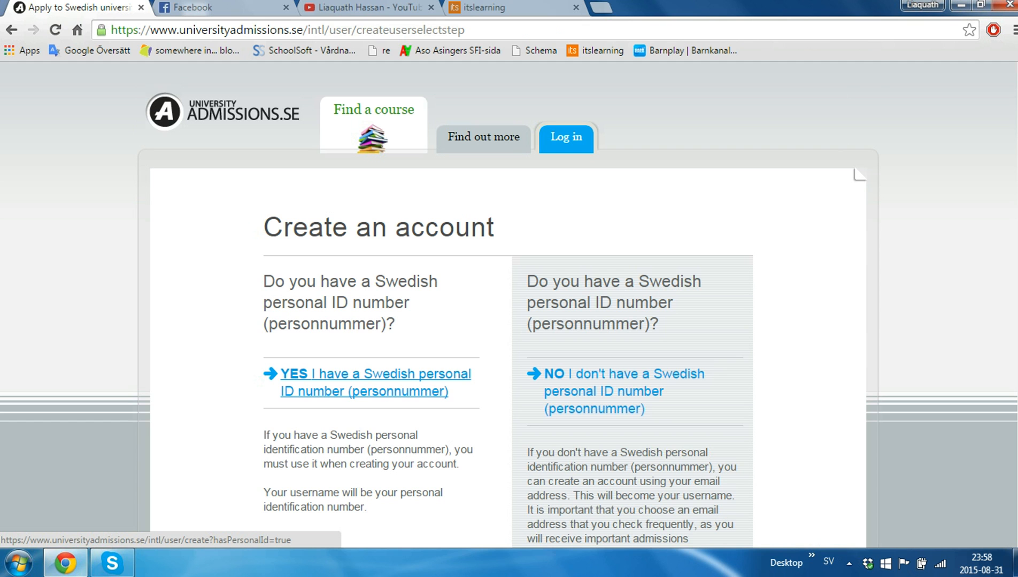
{"action": "scroll", "coordinate": [369, 372], "scroll_direction": "down", "scroll_amount": 1}
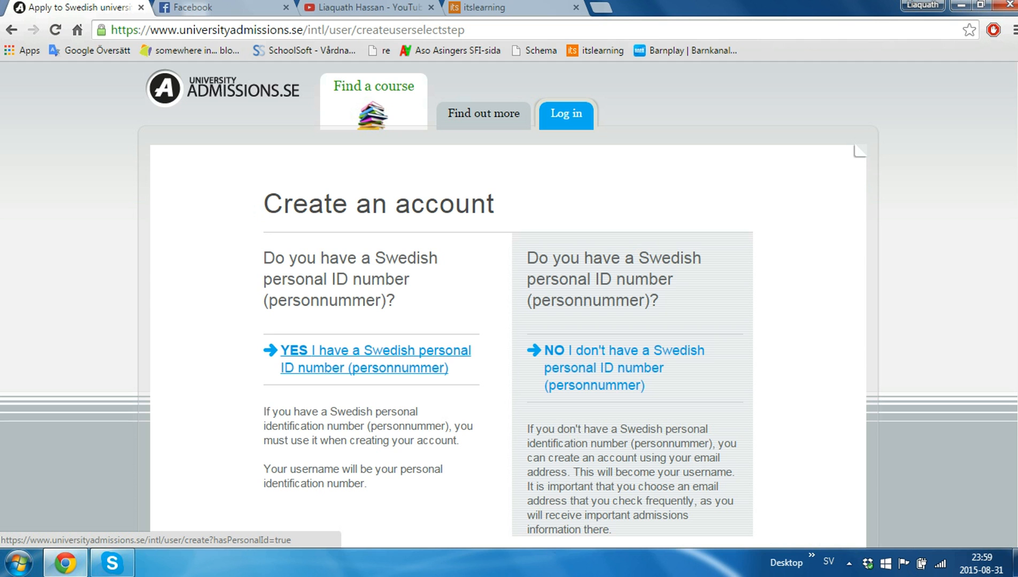
{"action": "left_click", "coordinate": [620, 351]}
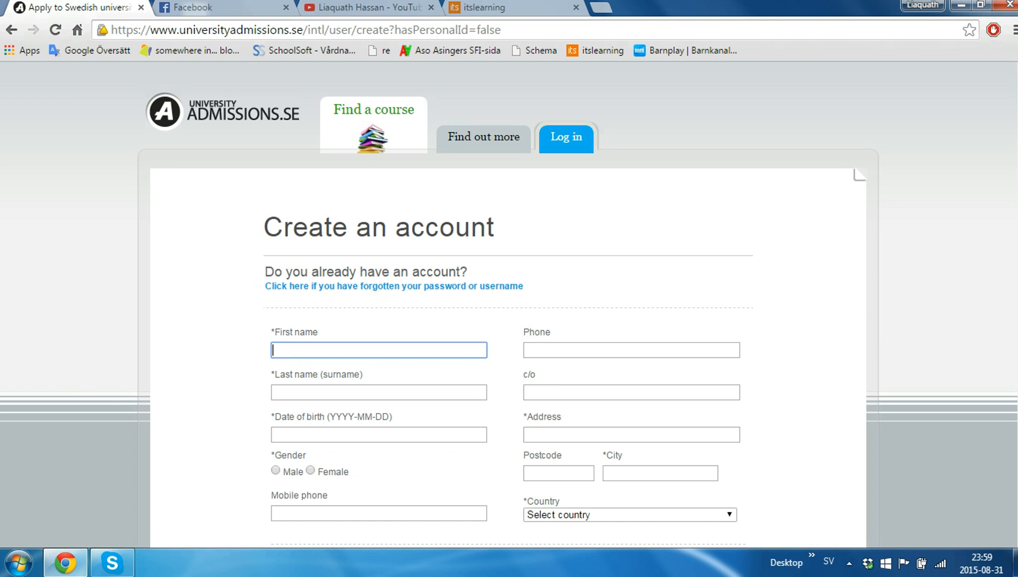
On the account form, leave the name and birth-date fields blank and choose BANGLADESH as the country.
{"action": "scroll", "coordinate": [508, 299], "scroll_direction": "down", "scroll_amount": 6}
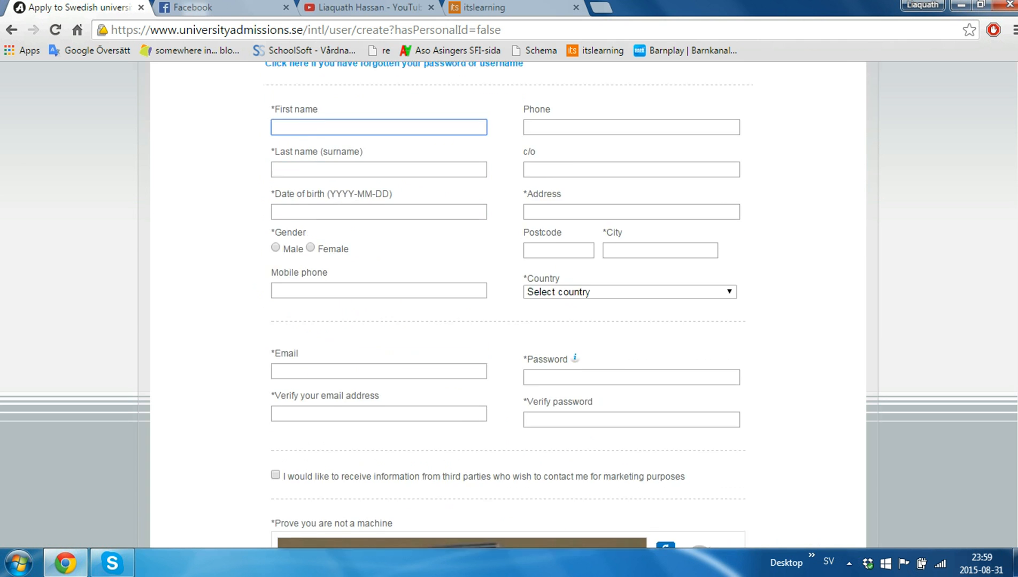
{"action": "scroll", "coordinate": [507, 299], "scroll_direction": "up", "scroll_amount": 7}
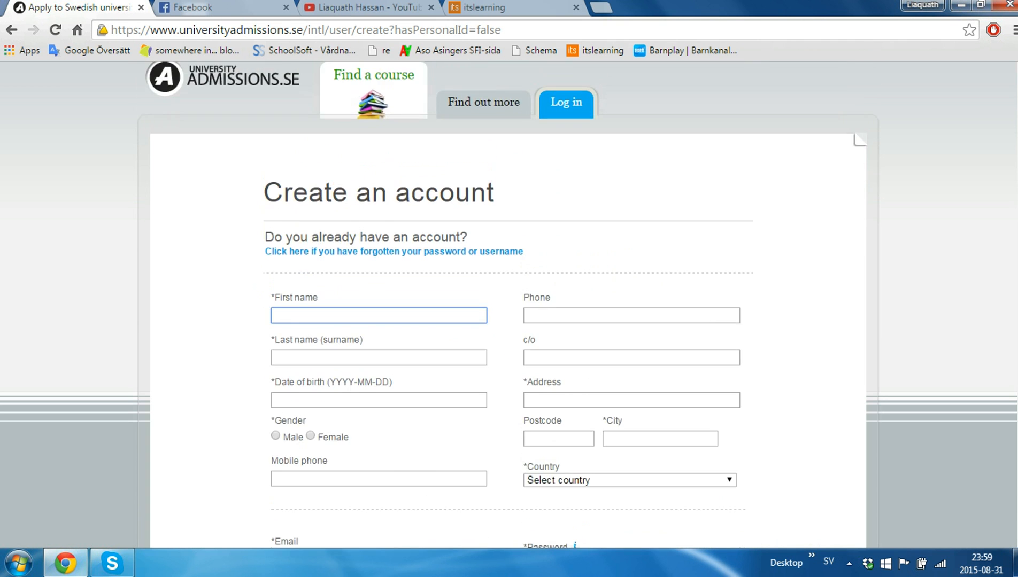
{"action": "scroll", "coordinate": [508, 299], "scroll_direction": "down", "scroll_amount": 1}
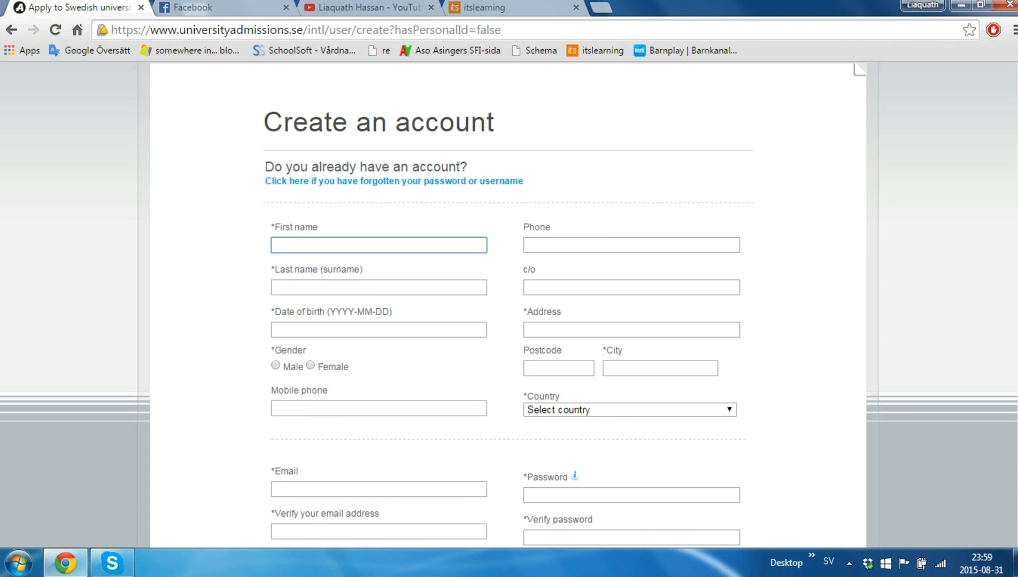
{"action": "key", "text": "Tab"}
{"action": "key", "text": "Tab"}
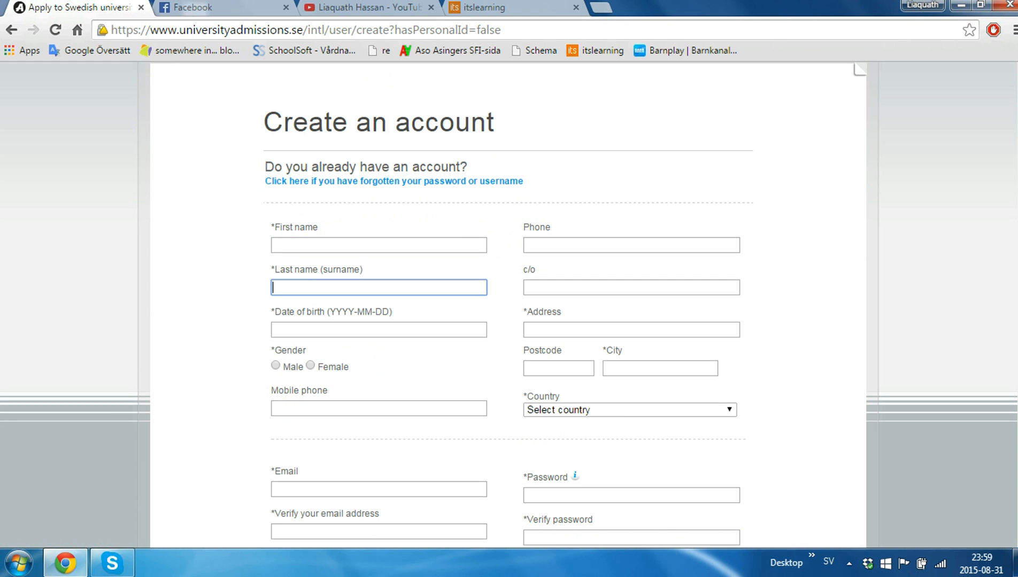
{"action": "key", "text": "Tab"}
{"action": "key", "text": "Tab"}
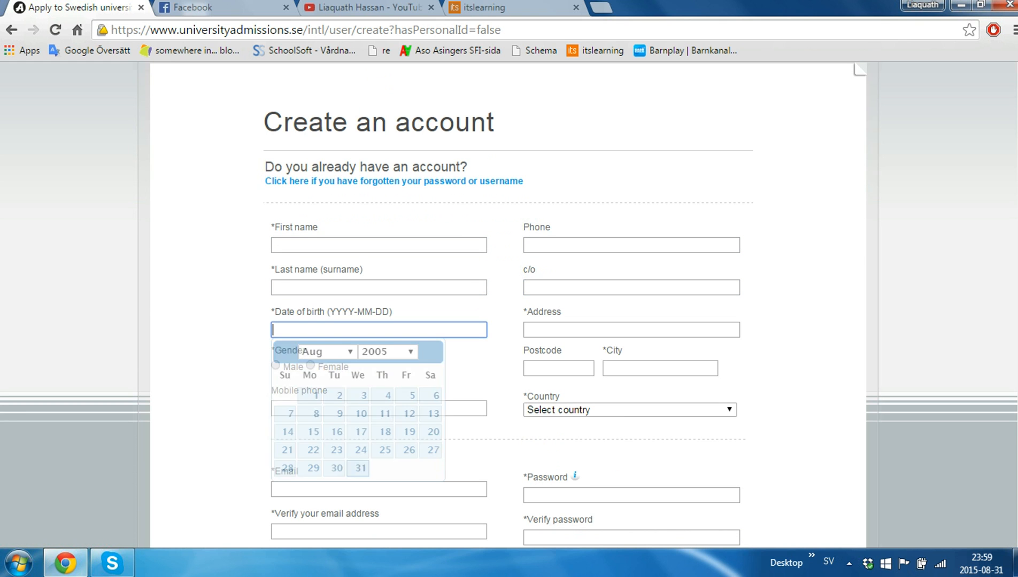
{"action": "key", "text": "Tab"}
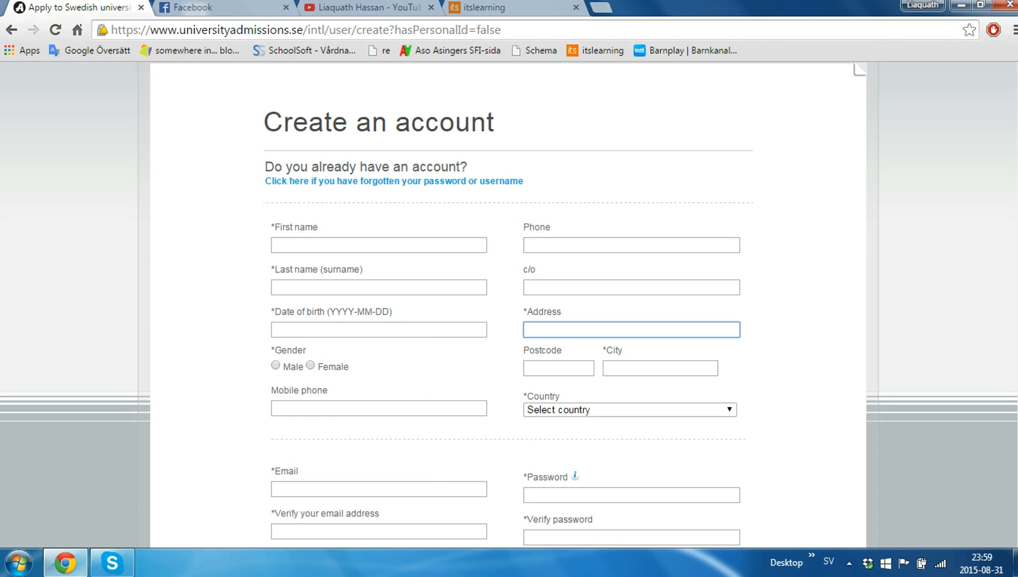
{"action": "left_click", "coordinate": [629, 410]}
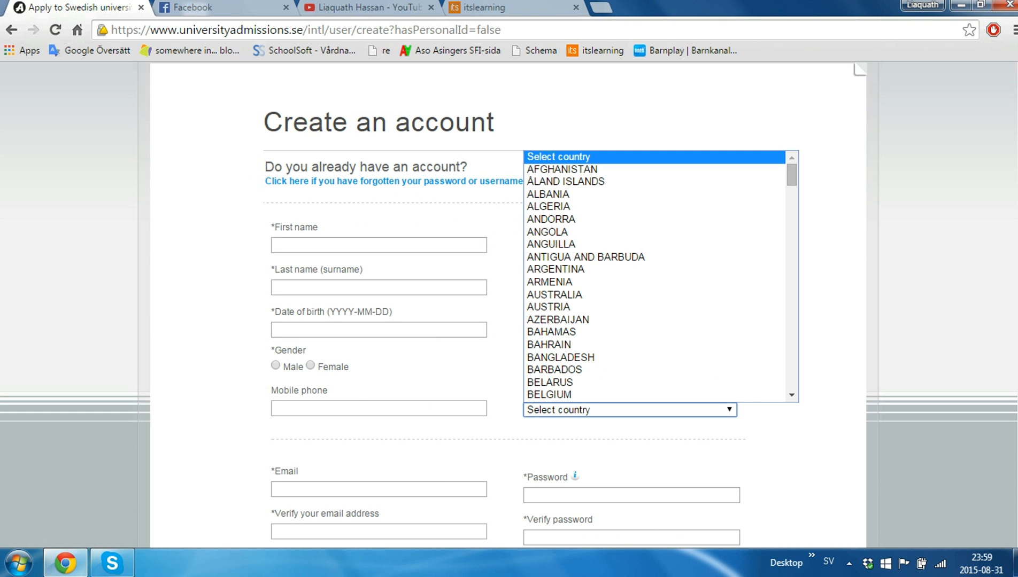
{"action": "left_click", "coordinate": [560, 357]}
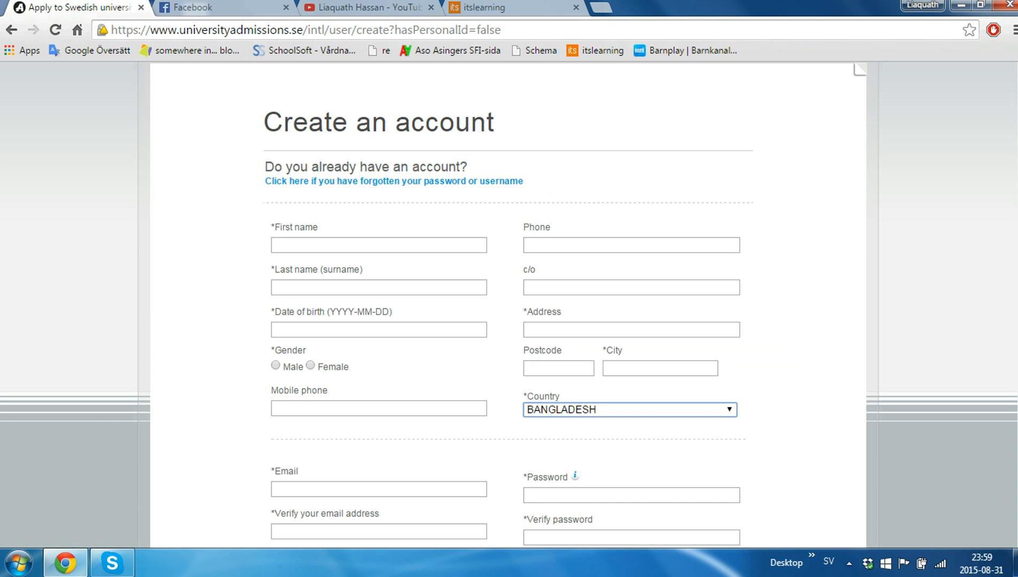
{"action": "scroll", "coordinate": [507, 305], "scroll_direction": "down", "scroll_amount": 3}
{"action": "left_click", "coordinate": [379, 302]}
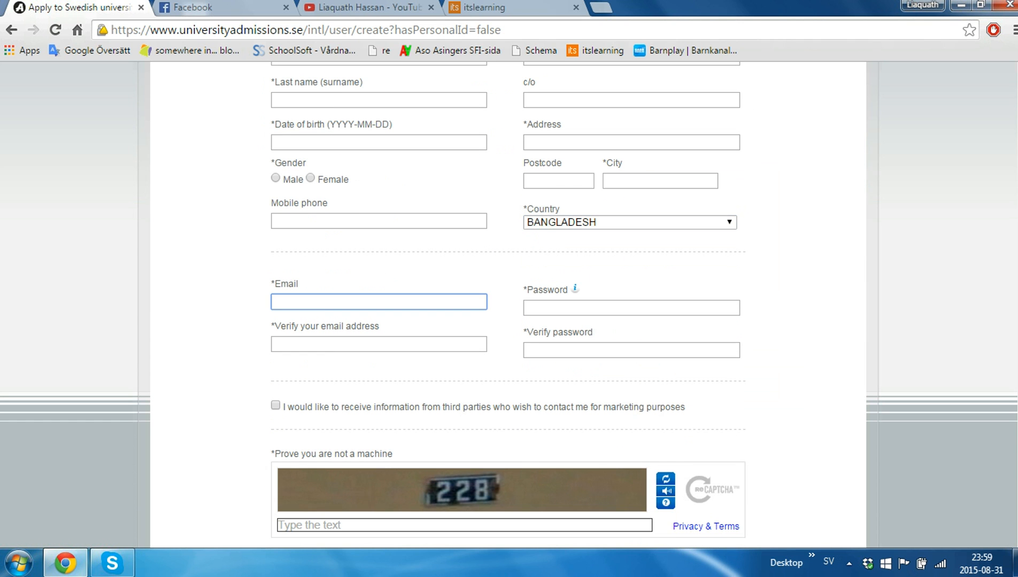
{"action": "left_click", "coordinate": [631, 308]}
{"action": "left_click", "coordinate": [631, 377]}
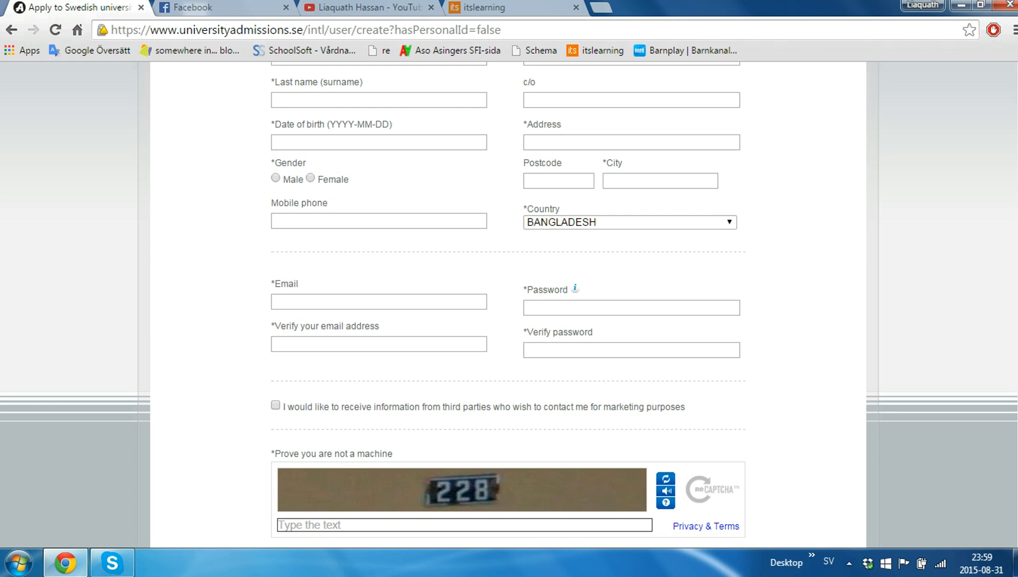
{"action": "left_click", "coordinate": [378, 344]}
{"action": "left_click", "coordinate": [630, 350]}
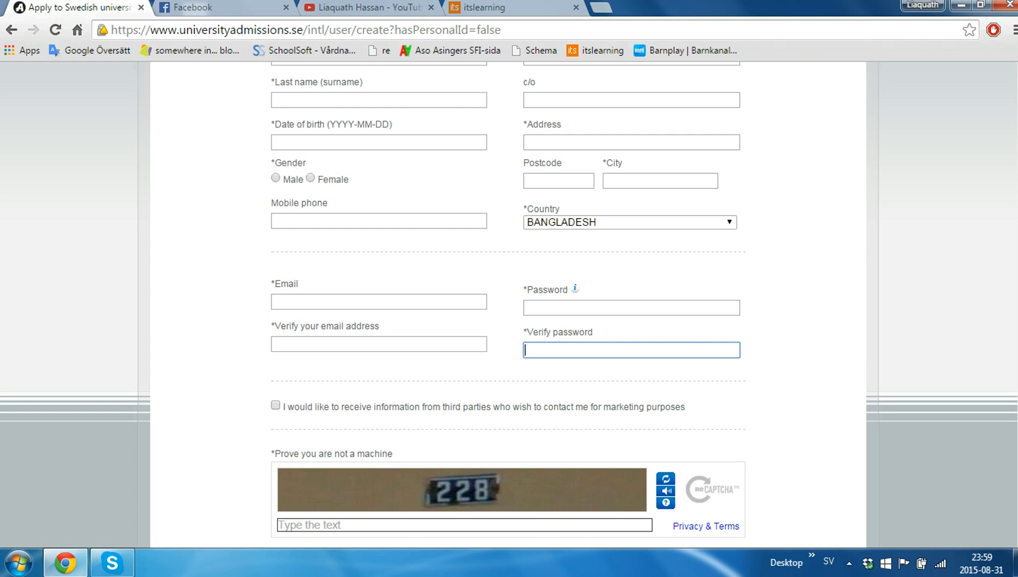
{"action": "left_click", "coordinate": [378, 302]}
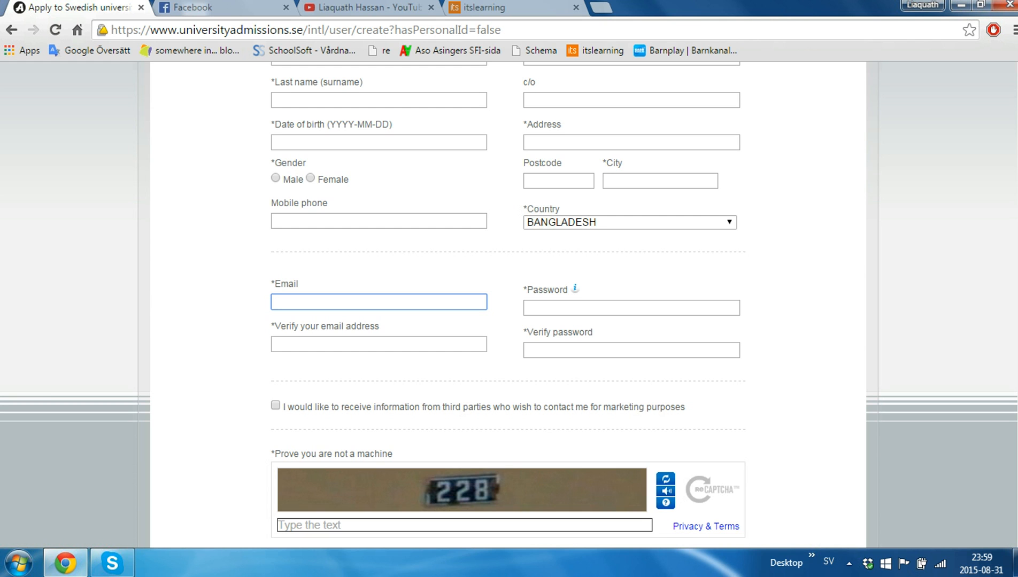
{"action": "left_click", "coordinate": [631, 308]}
{"action": "left_click", "coordinate": [379, 302]}
{"action": "left_click", "coordinate": [631, 308]}
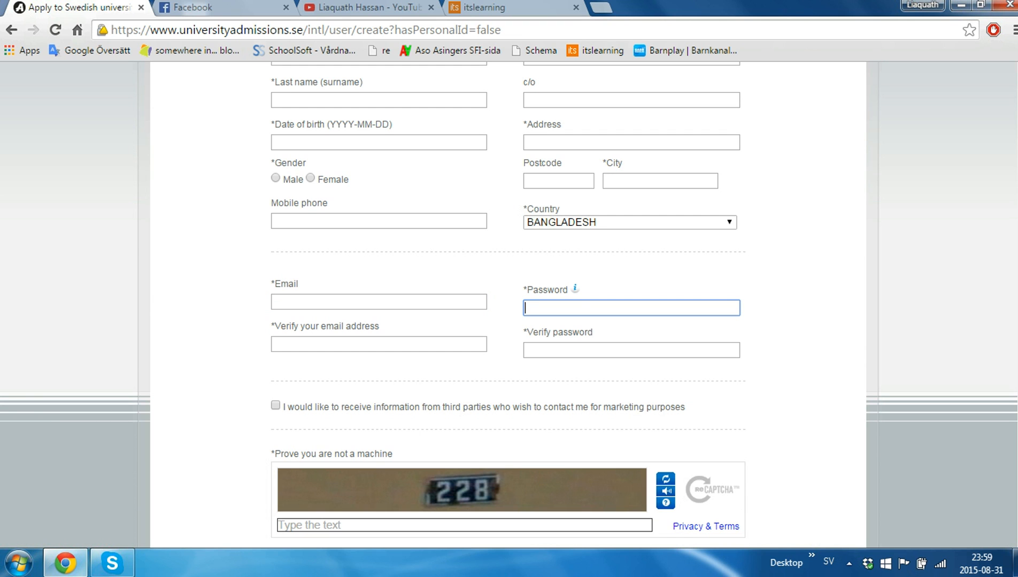
{"action": "left_click", "coordinate": [631, 350]}
{"action": "left_click", "coordinate": [632, 308]}
{"action": "left_click", "coordinate": [378, 302]}
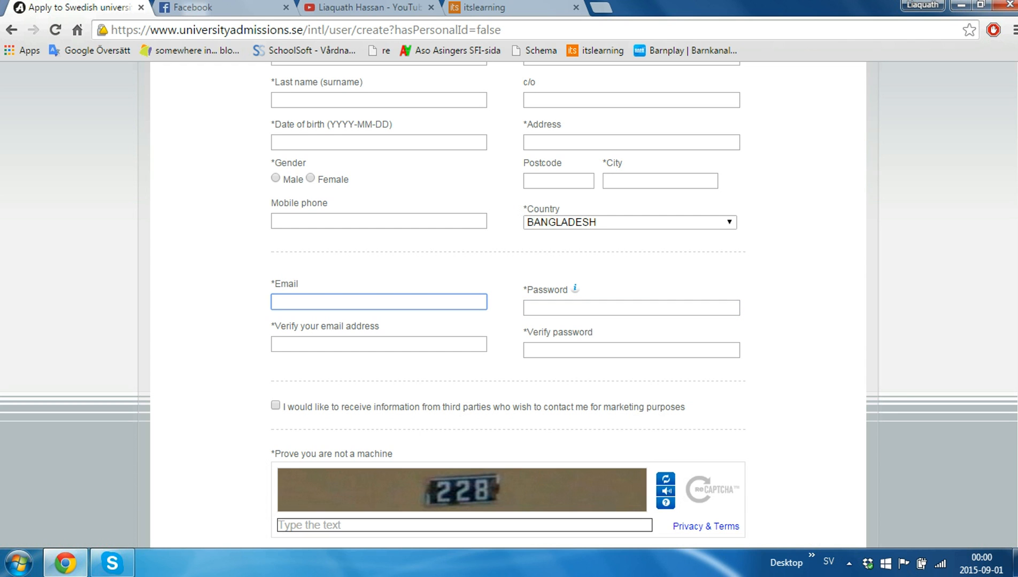
{"action": "left_click", "coordinate": [378, 344]}
{"action": "left_click", "coordinate": [631, 350]}
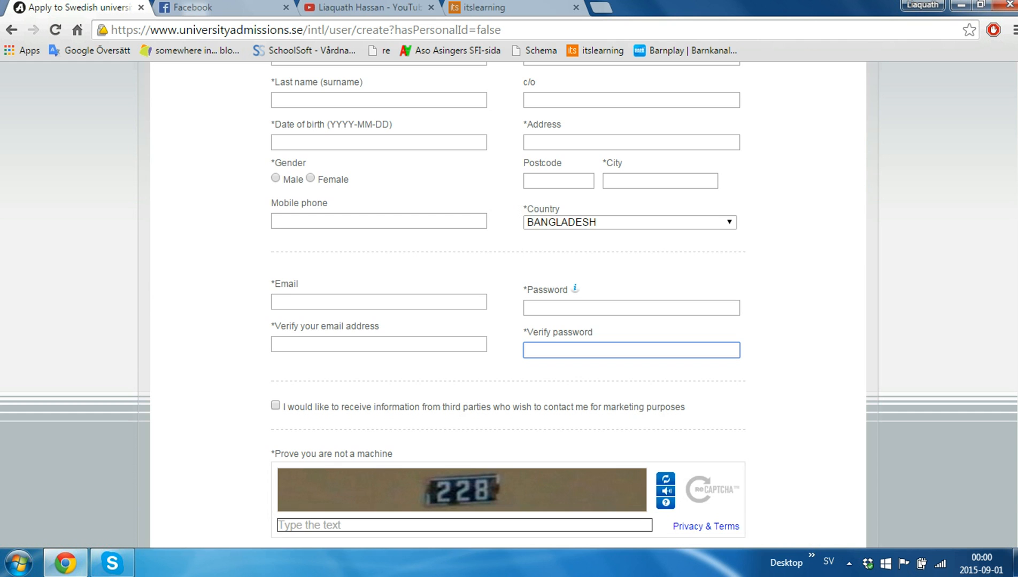
{"action": "scroll", "coordinate": [507, 302], "scroll_direction": "down", "scroll_amount": 2}
{"action": "left_click", "coordinate": [464, 407]}
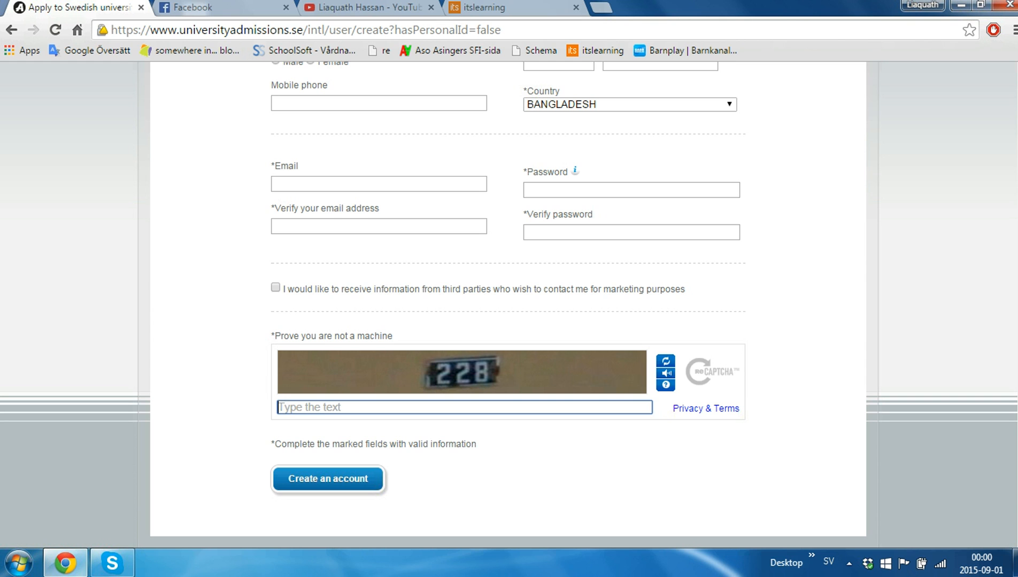
{"action": "scroll", "coordinate": [507, 300], "scroll_direction": "down", "scroll_amount": 2}
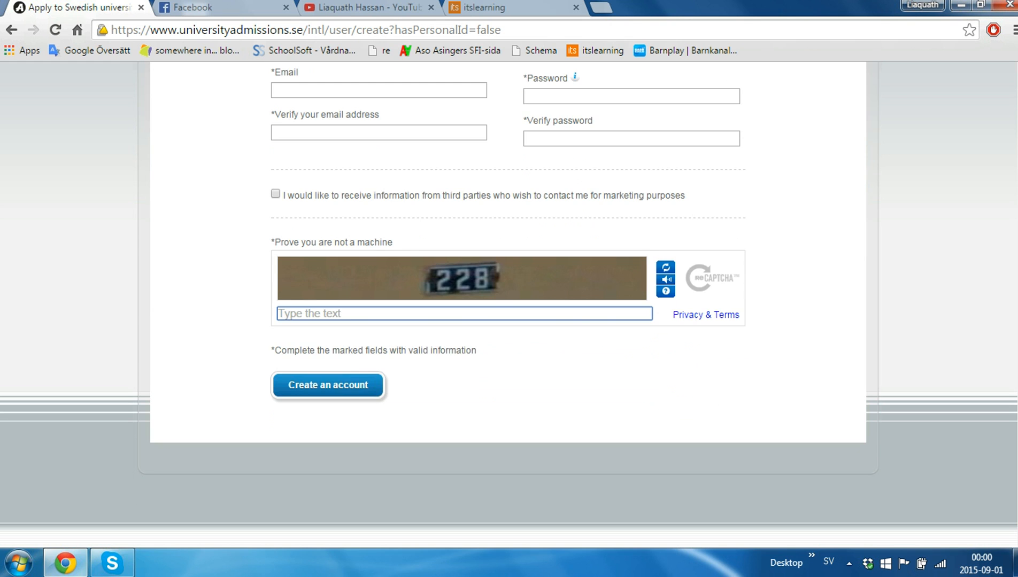
{"action": "scroll", "coordinate": [508, 299], "scroll_direction": "up", "scroll_amount": 7}
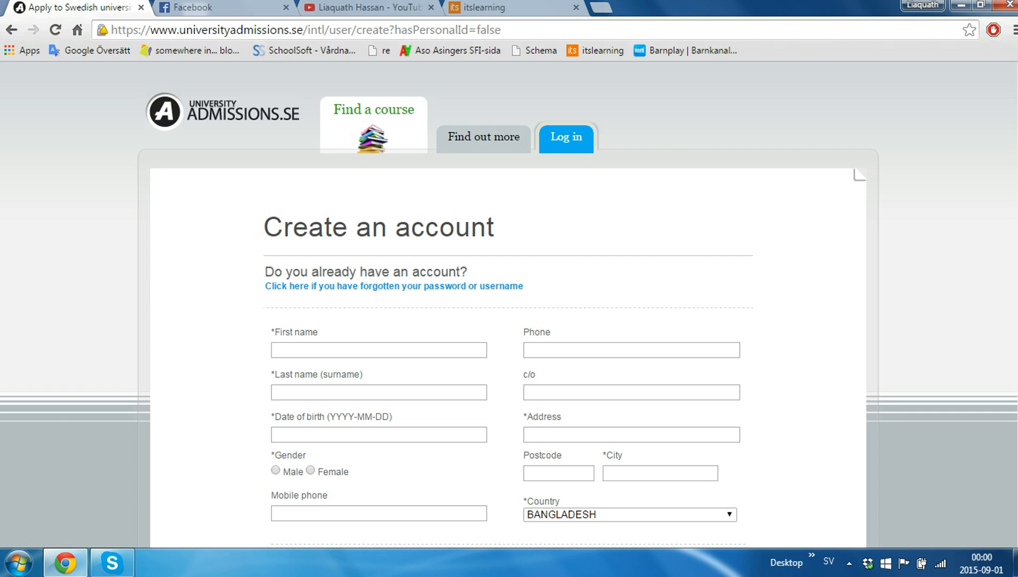
{"action": "scroll", "coordinate": [508, 299], "scroll_direction": "down", "scroll_amount": 3}
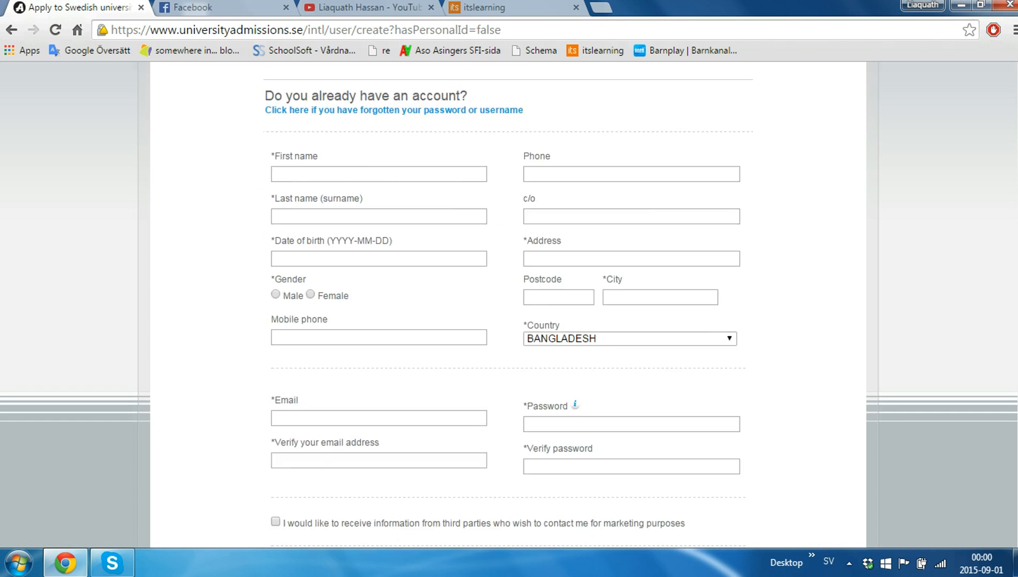
{"action": "scroll", "coordinate": [508, 299], "scroll_direction": "up", "scroll_amount": 3}
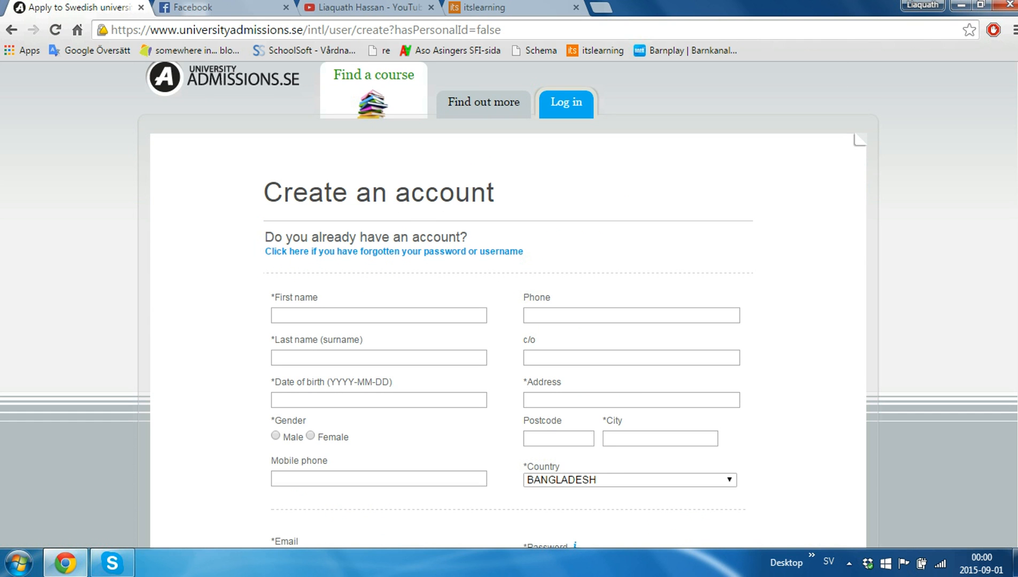
Log in with the account e-mail and password, and decline the browser's offer to save the password.
{"action": "left_click", "coordinate": [565, 102]}
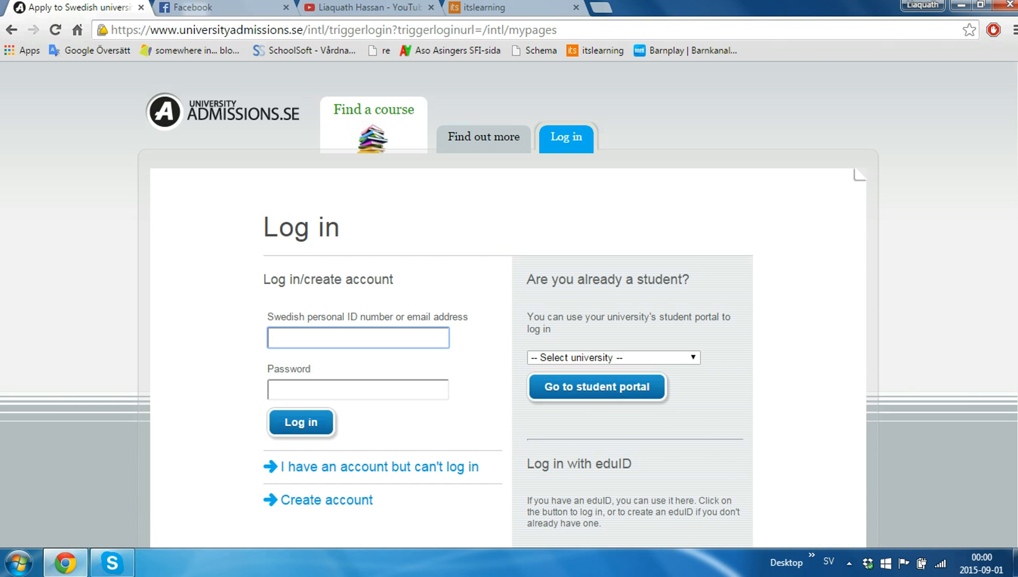
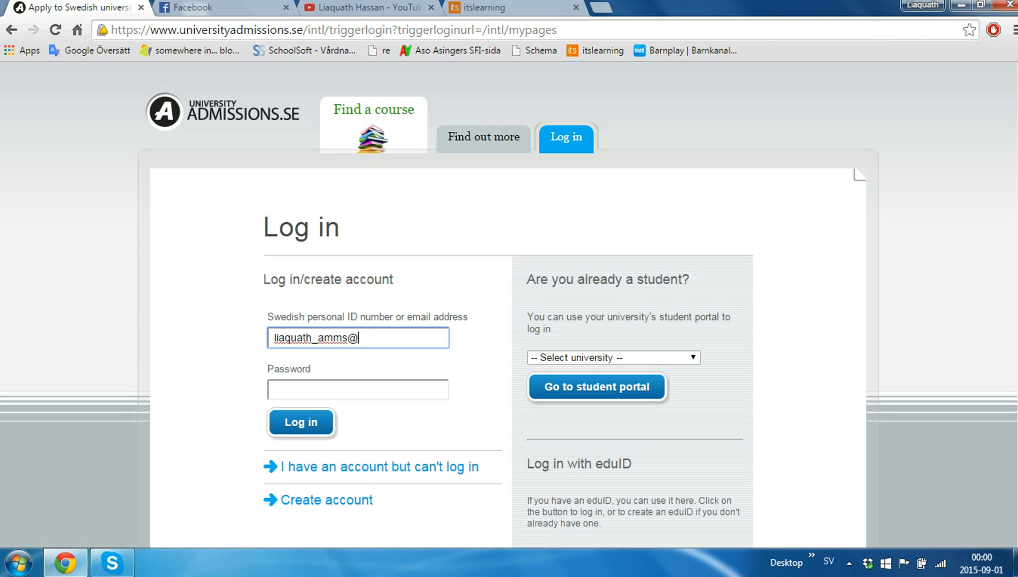
{"action": "key", "text": "Tab"}
{"action": "type", "text": "••••••"}
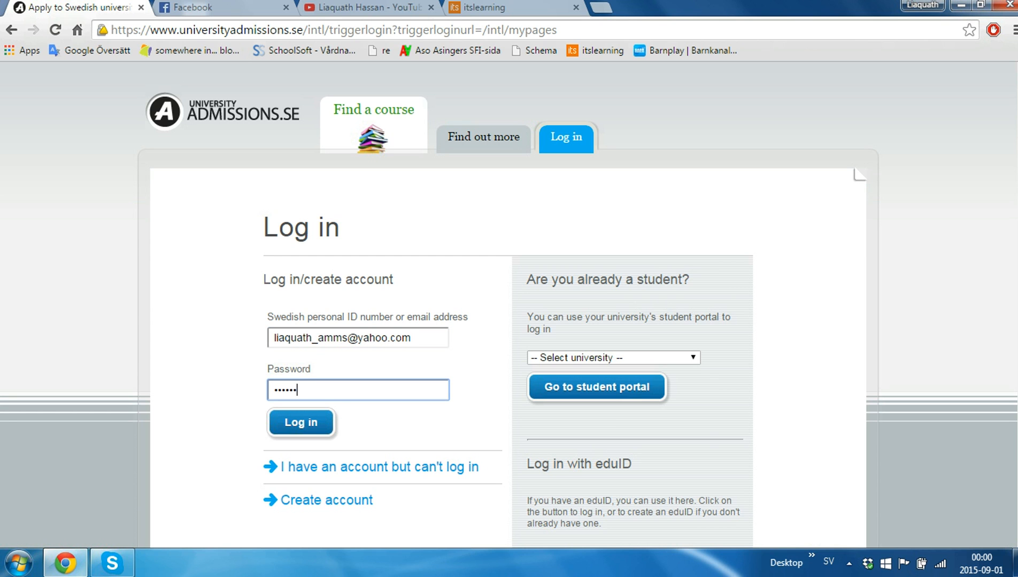
{"action": "type", "text": "•••"}
{"action": "key", "text": "Return"}
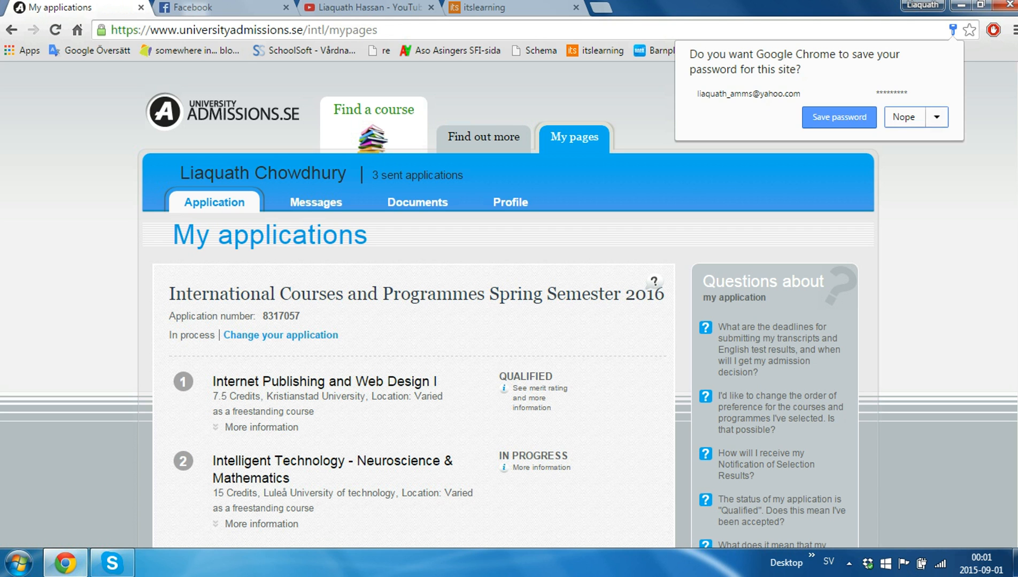
{"action": "left_click", "coordinate": [904, 117]}
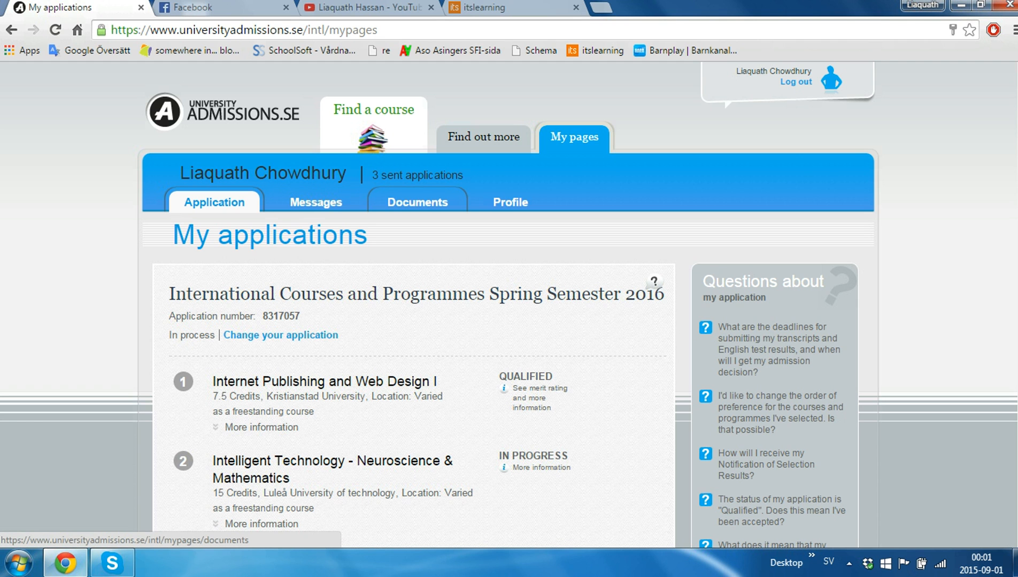
View the Documents, Profile and Applications pages in turn, then open My messages.
{"action": "left_click", "coordinate": [417, 203]}
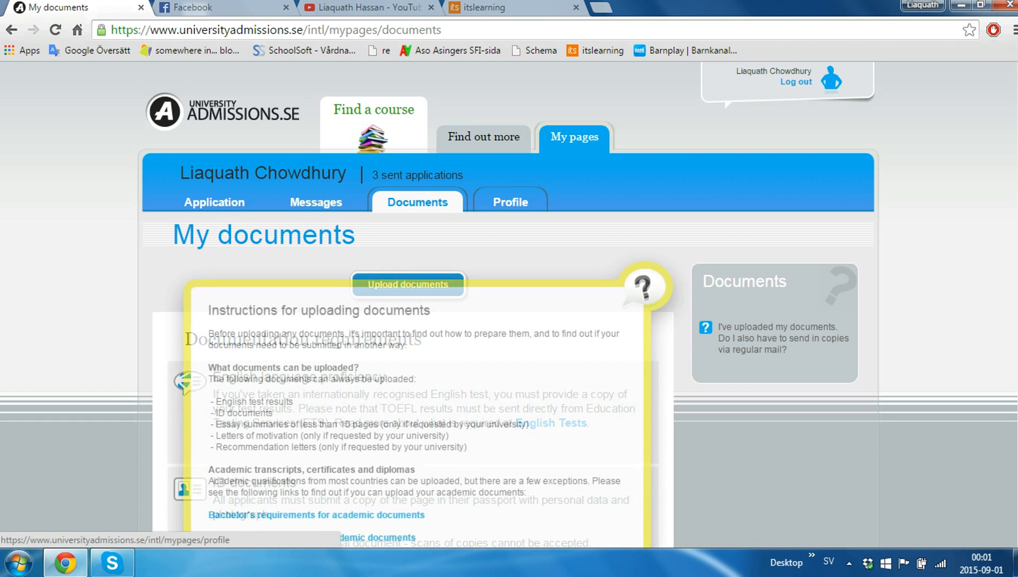
{"action": "left_click", "coordinate": [510, 202]}
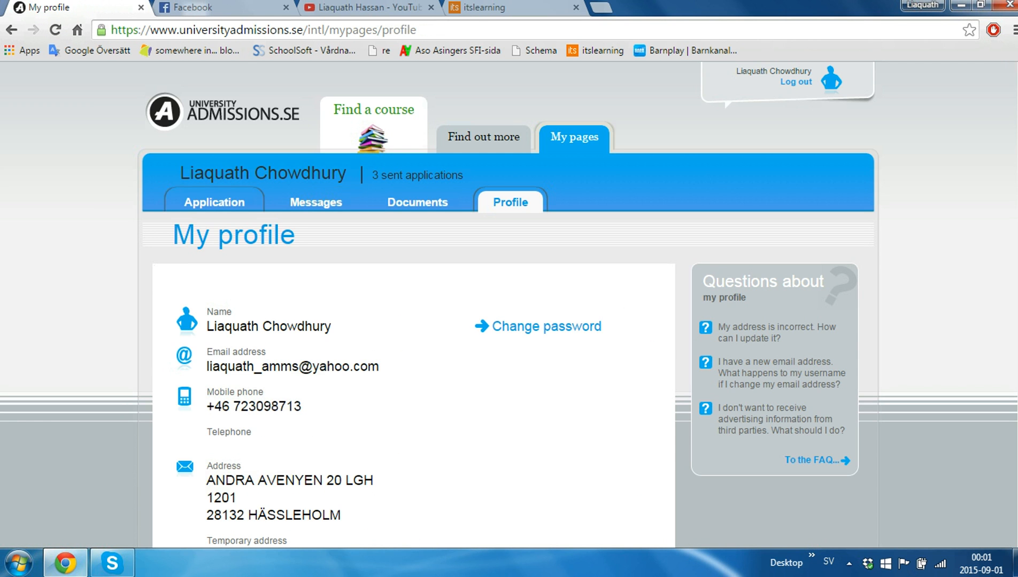
{"action": "left_click", "coordinate": [214, 202]}
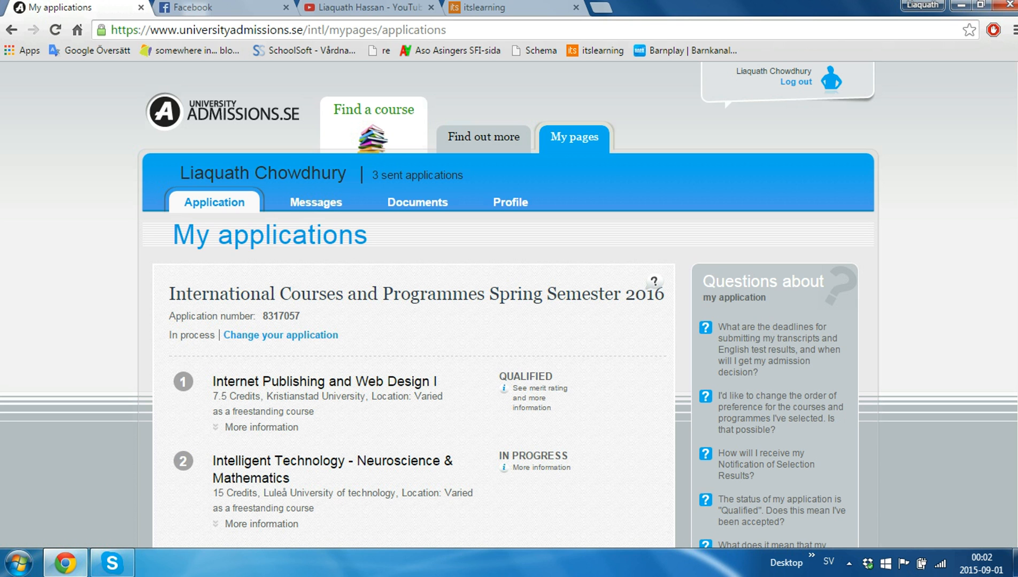
{"action": "left_click", "coordinate": [316, 202]}
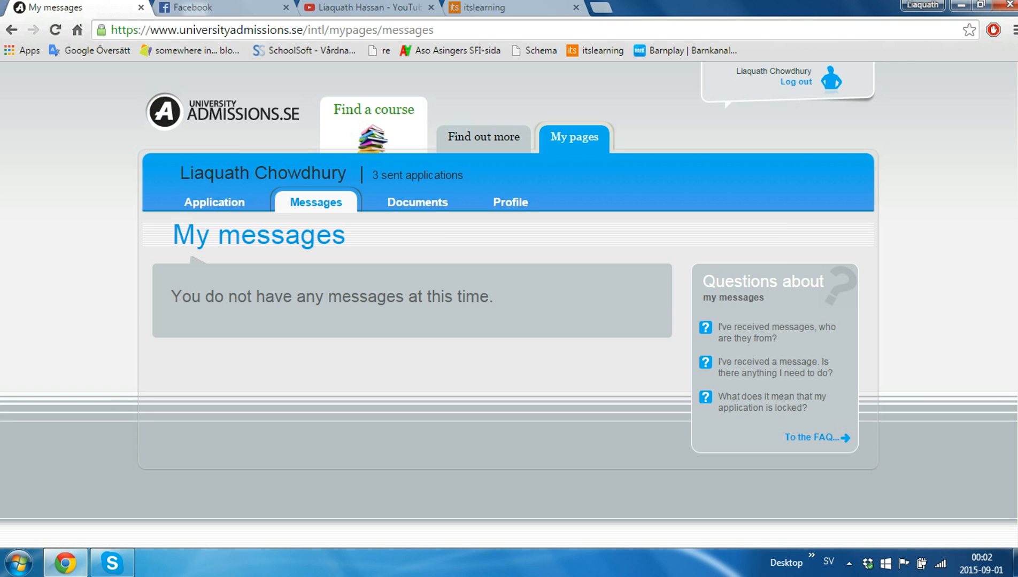
Open My documents, scroll through the upload instructions popup, and close it to show the documentation requirements.
{"action": "left_click", "coordinate": [418, 202]}
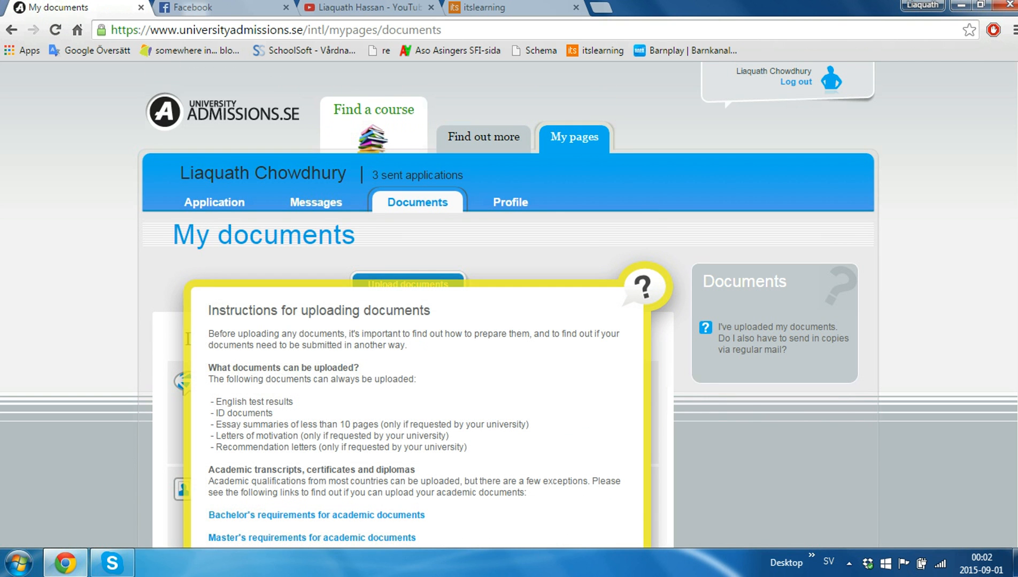
{"action": "scroll", "coordinate": [508, 302], "scroll_direction": "down", "scroll_amount": 2}
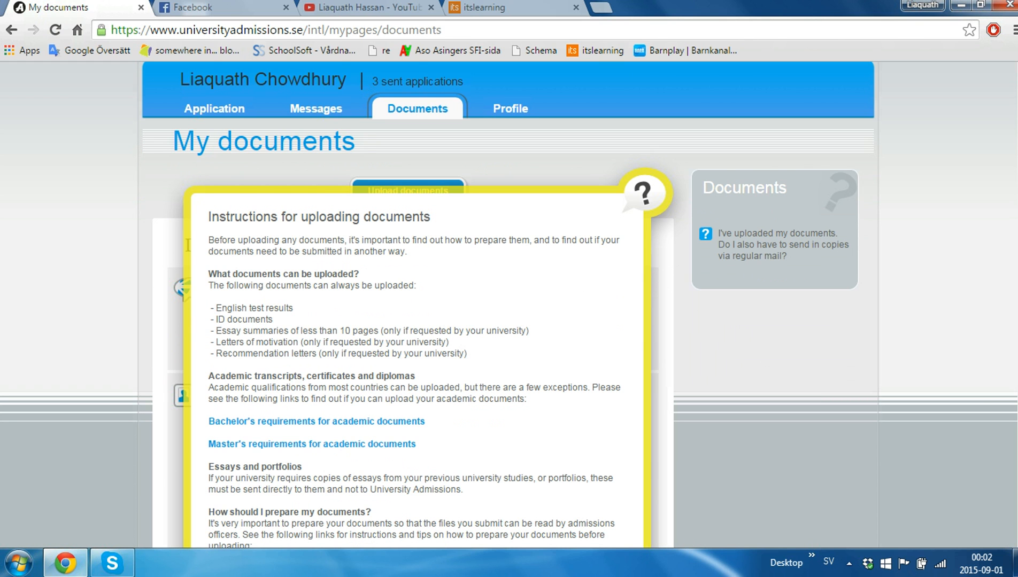
{"action": "scroll", "coordinate": [508, 302], "scroll_direction": "down", "scroll_amount": 1}
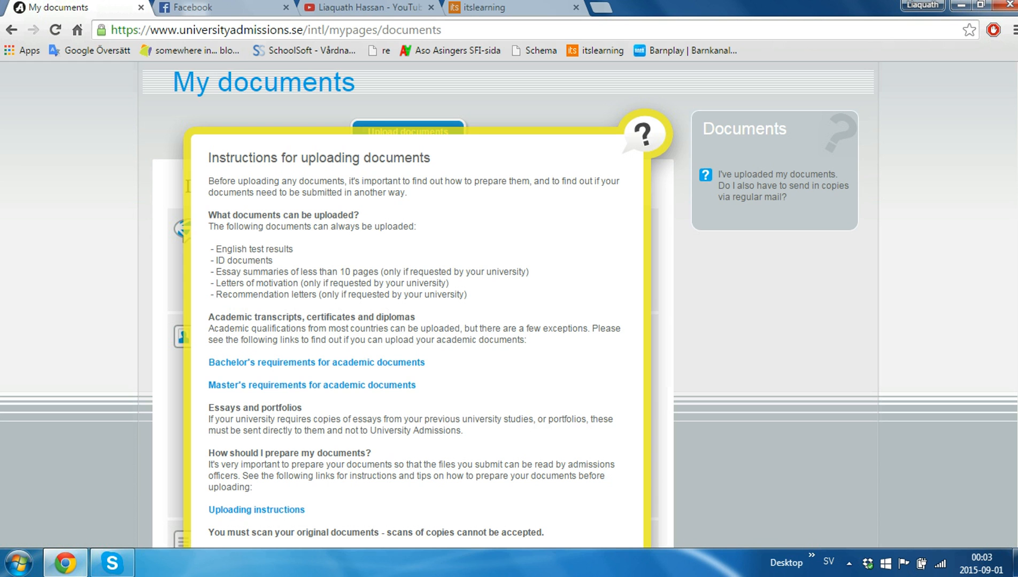
{"action": "left_click", "coordinate": [650, 133]}
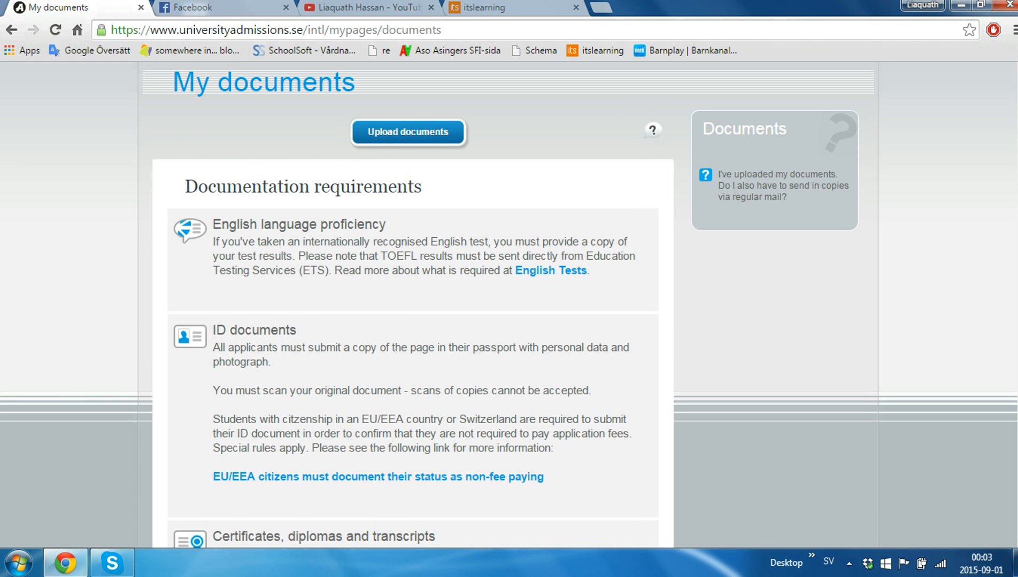